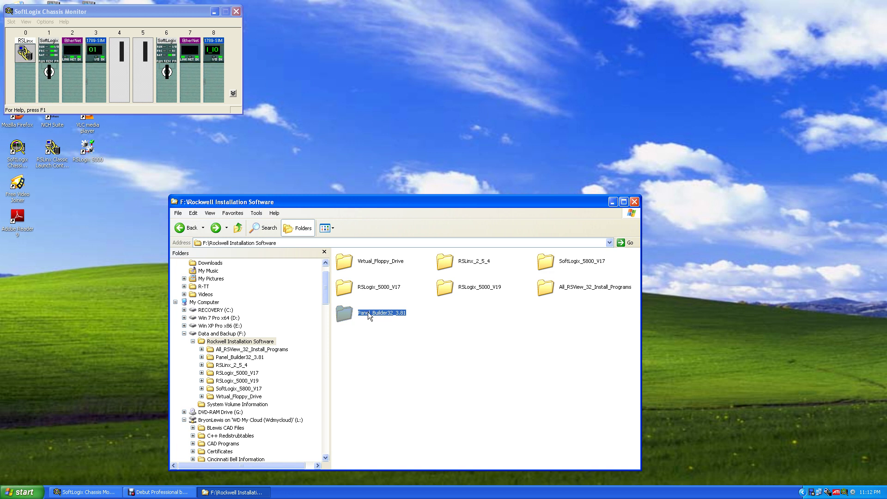
Open the Panel_Builder32_3.81 folder and scroll down to its READ ME installation instructions.
double_click(370, 314)
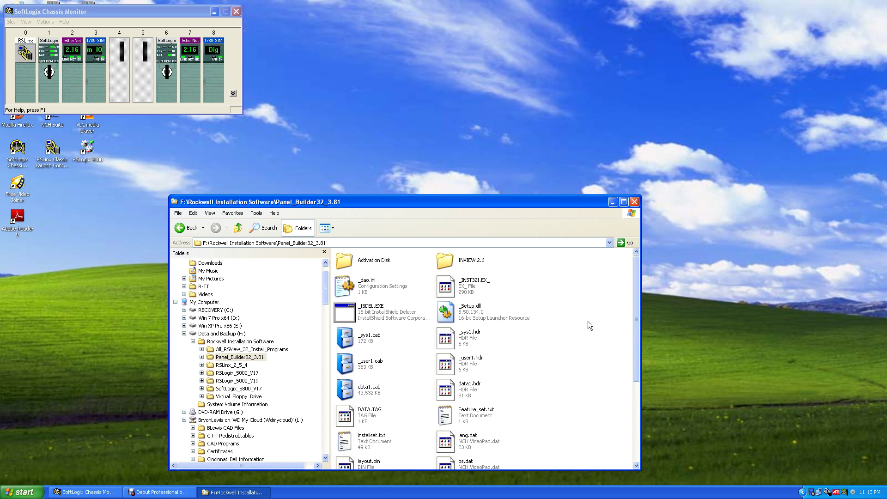
left_click_drag(634, 306, 635, 374)
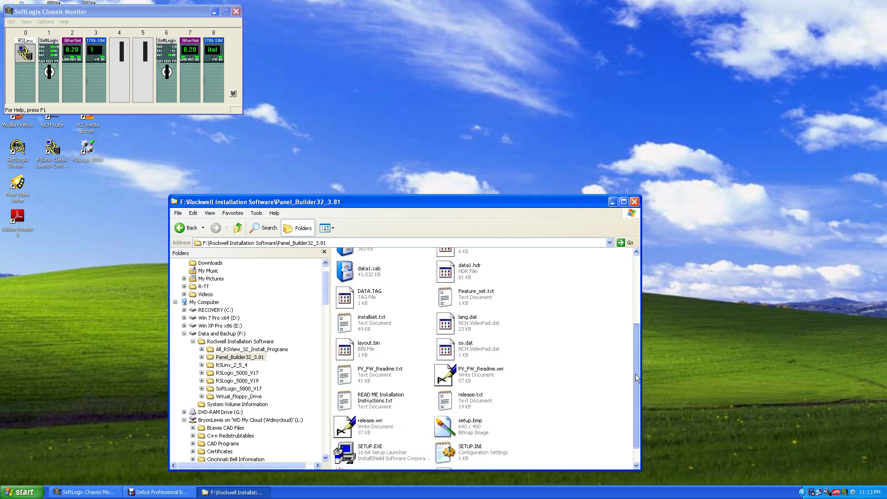
Open the READ ME file, copy the all-products activation number, and select SETUP.EXE.
double_click(371, 400)
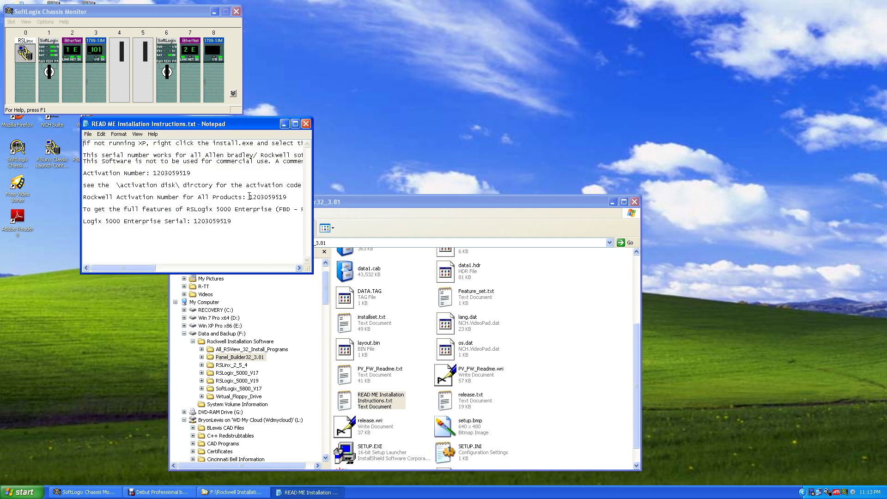
left_click_drag(250, 196, 287, 198)
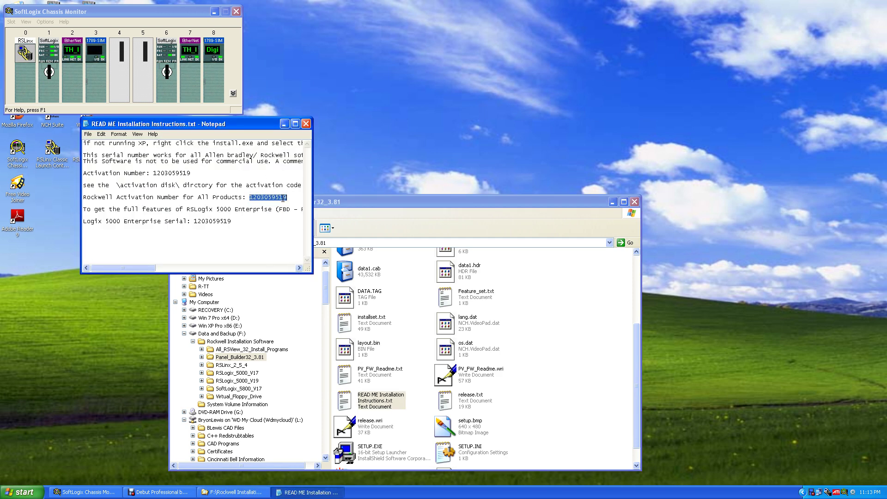
right_click(283, 199)
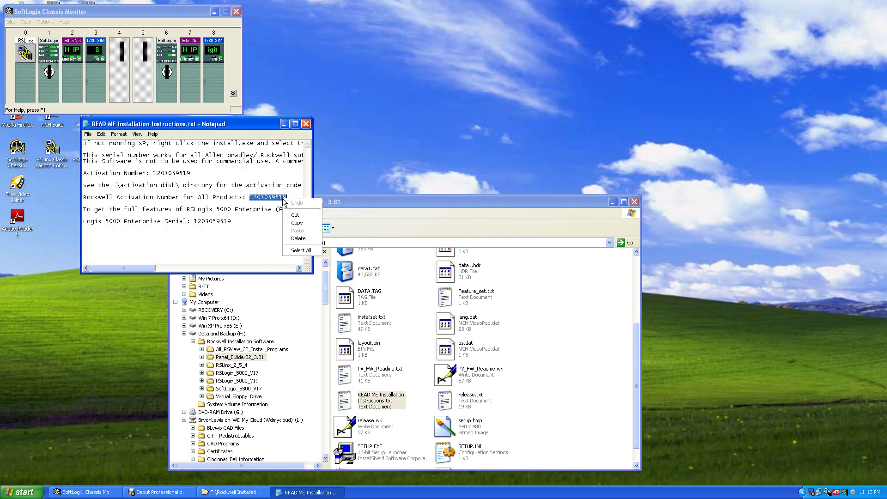
left_click(298, 223)
left_click(367, 454)
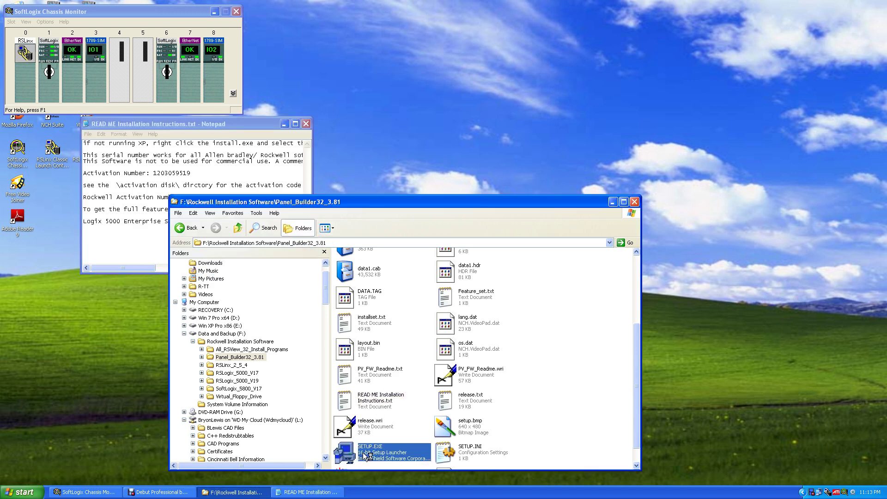
Launch SETUP.EXE, go past the welcome and new features pages, and accept the license agreement.
double_click(366, 454)
left_click(307, 126)
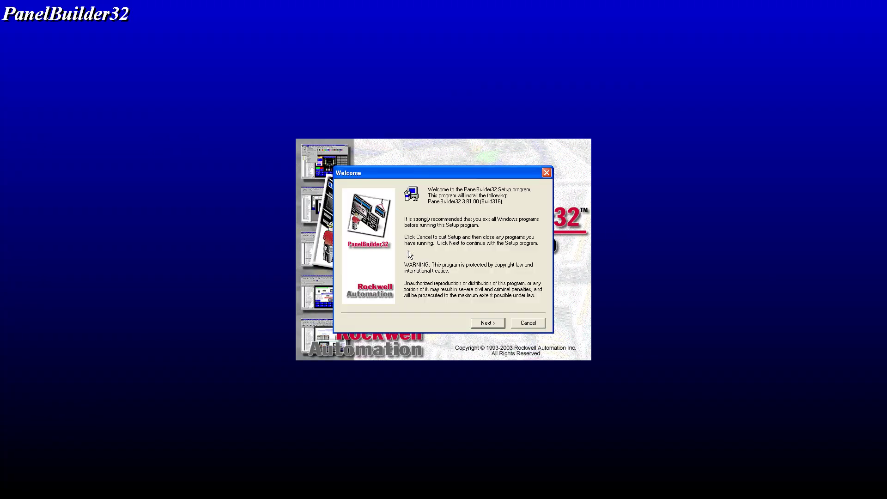
left_click(489, 323)
left_click(488, 324)
left_click(492, 326)
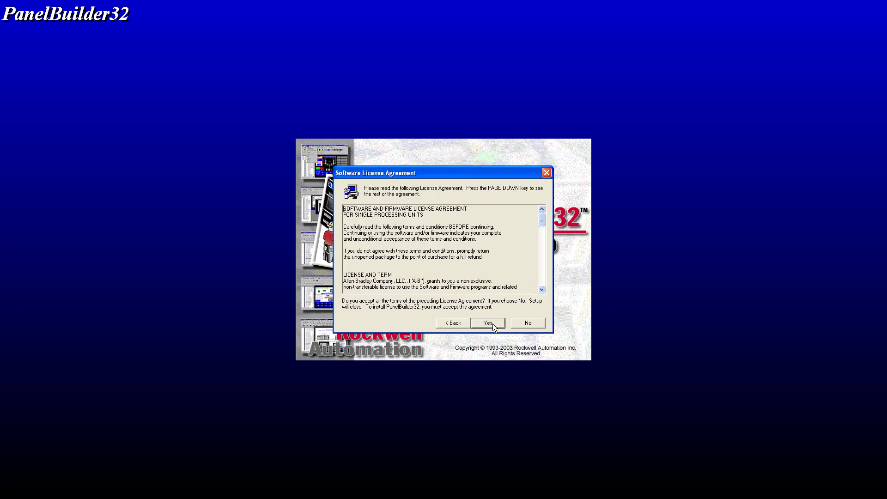
left_click(488, 323)
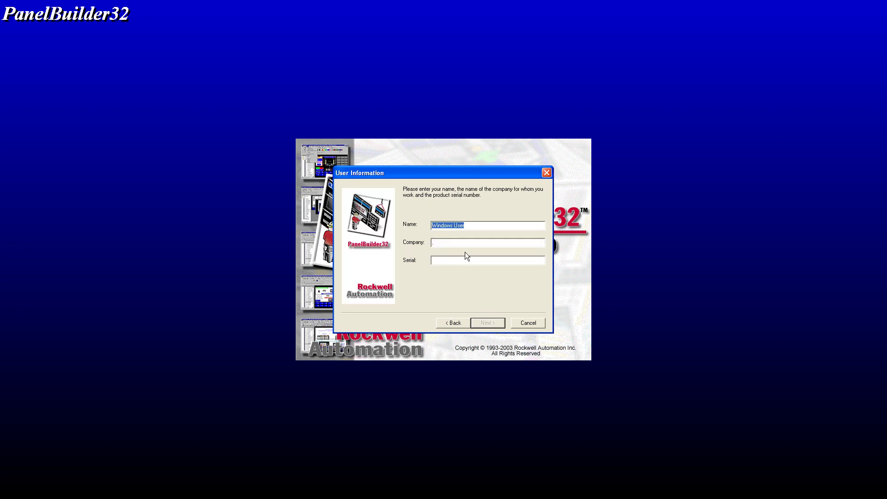
Paste the copied activation number into the Serial field and submit the registration.
left_click(437, 260)
right_click(438, 260)
left_click(452, 292)
left_click(492, 325)
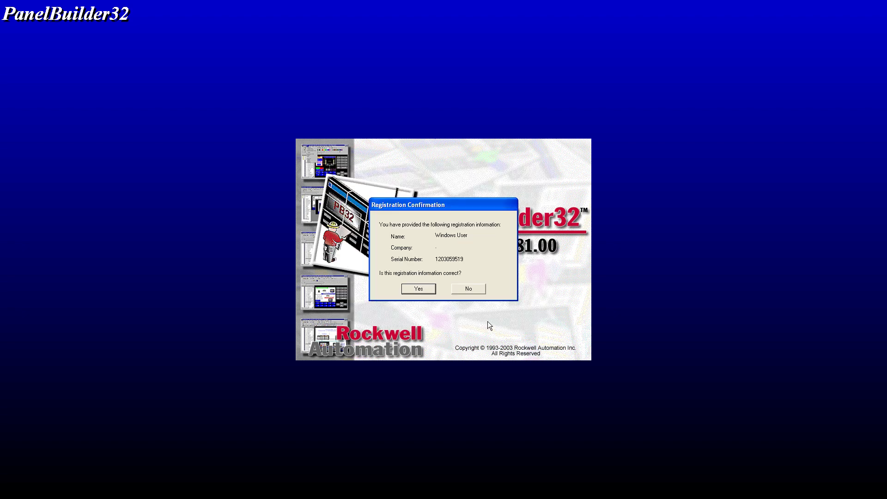
Confirm the registration details, skip the release notes, and keep the default install location.
left_click(420, 288)
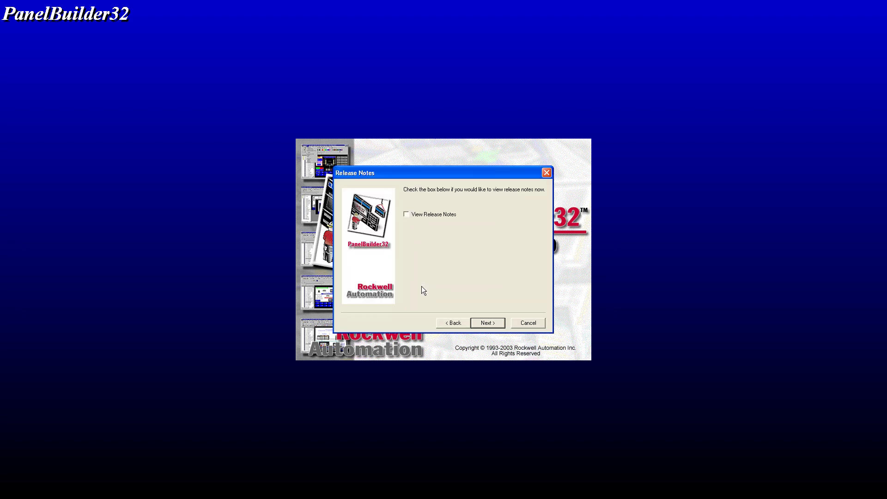
left_click(486, 322)
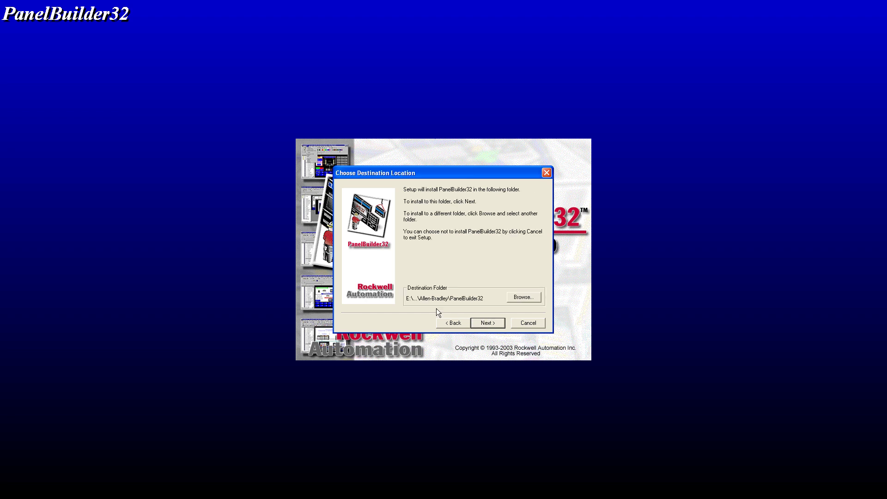
left_click(488, 323)
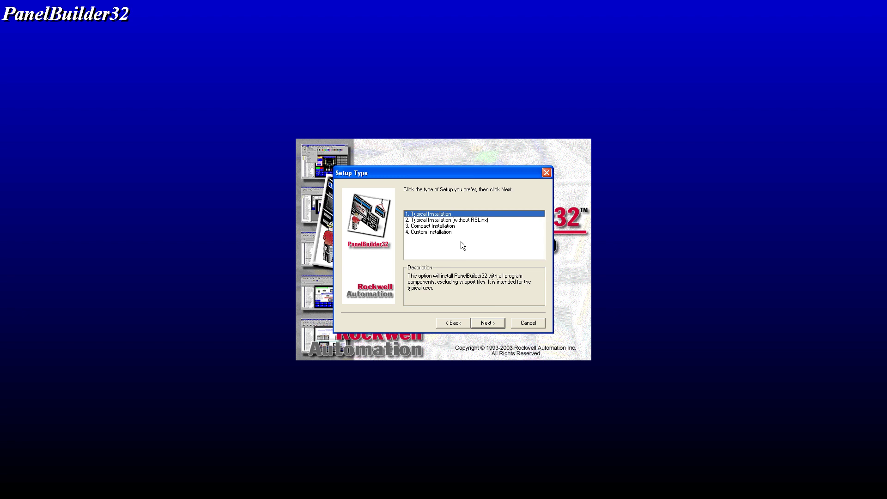
Install as 2. Typical Installation (without RSLinx) with default folders, and turn off release notes.
left_click(440, 222)
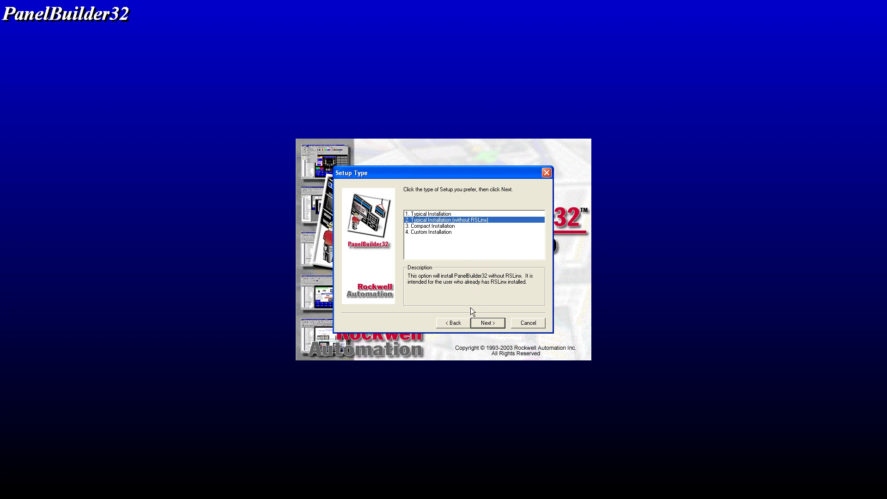
left_click(492, 325)
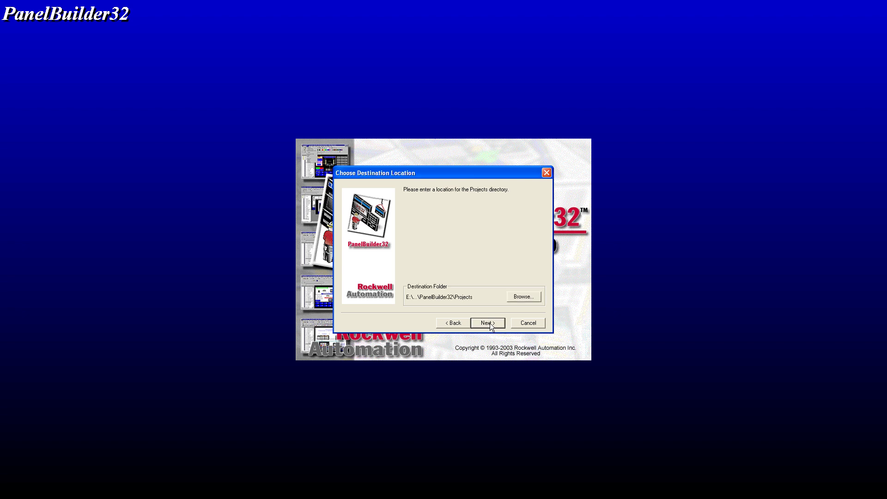
left_click(492, 326)
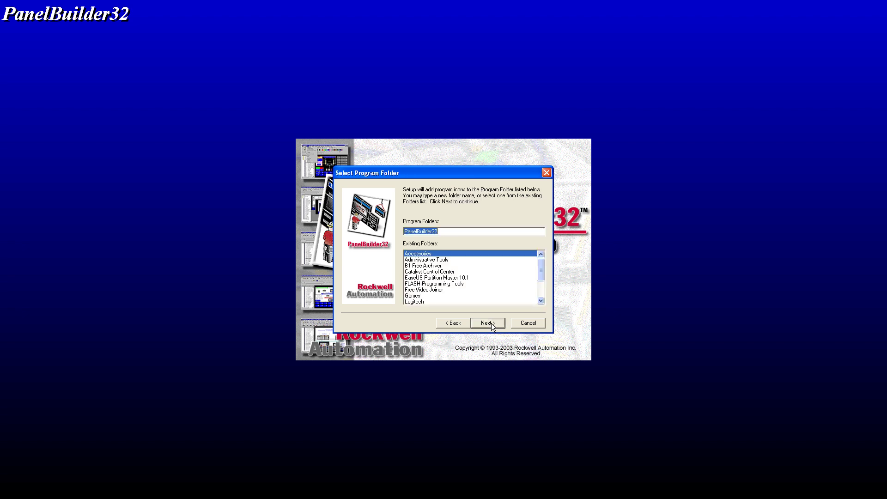
left_click(491, 325)
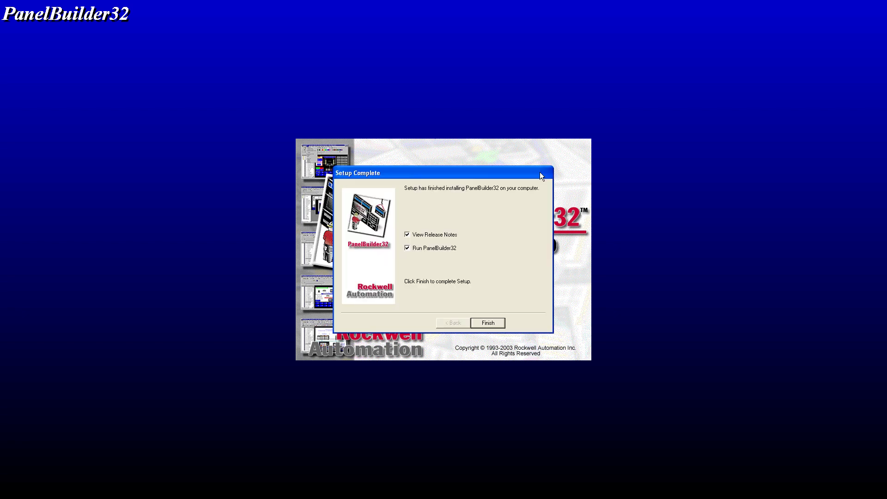
left_click(406, 234)
Finish setup, start a new application, and pick the EtherNet protocol.
left_click(488, 323)
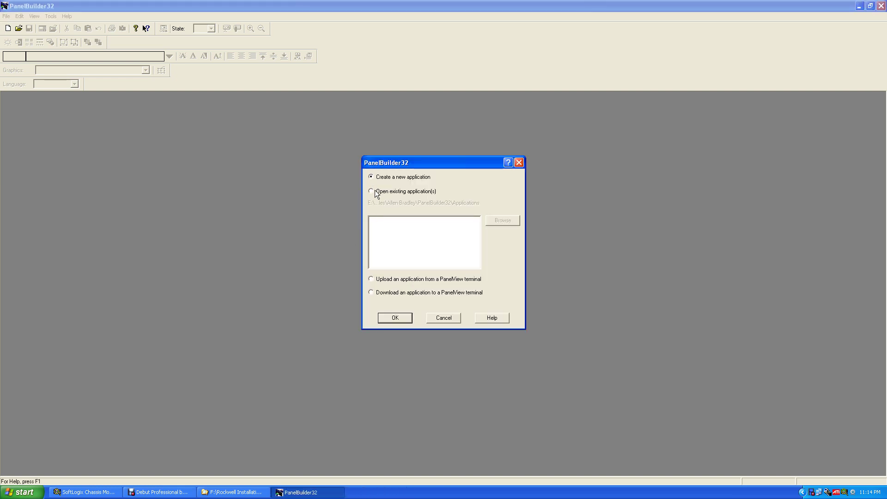
left_click(395, 318)
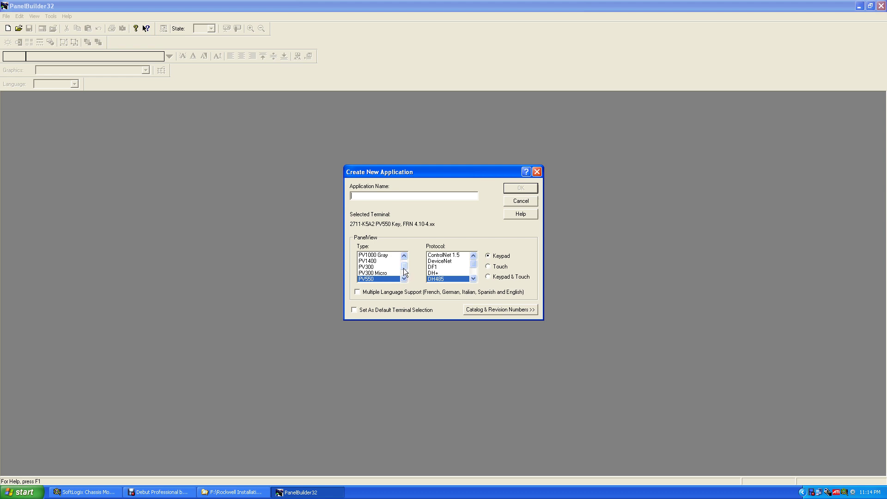
scroll(476, 267, "down", 1)
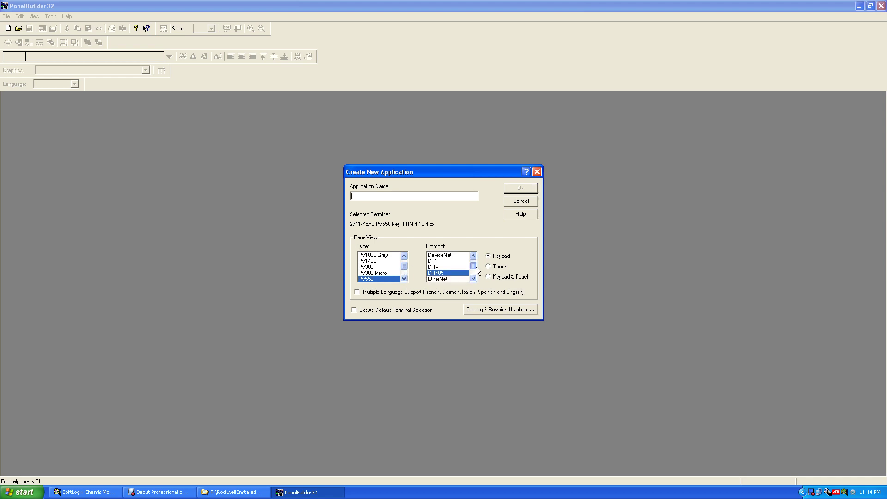
left_click(437, 279)
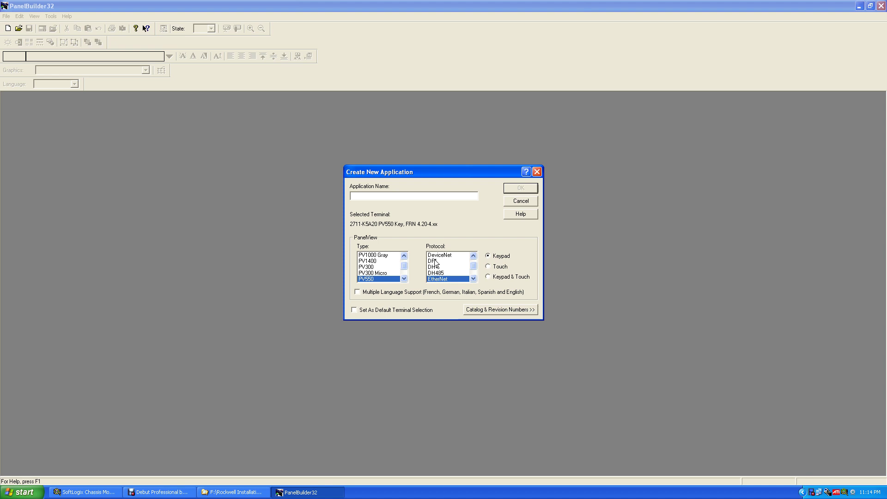
Try the DF1, ControlNet, DeviceNet and DH485 protocols, settle on EtherNet, and type PV5500 as the name.
left_click(435, 262)
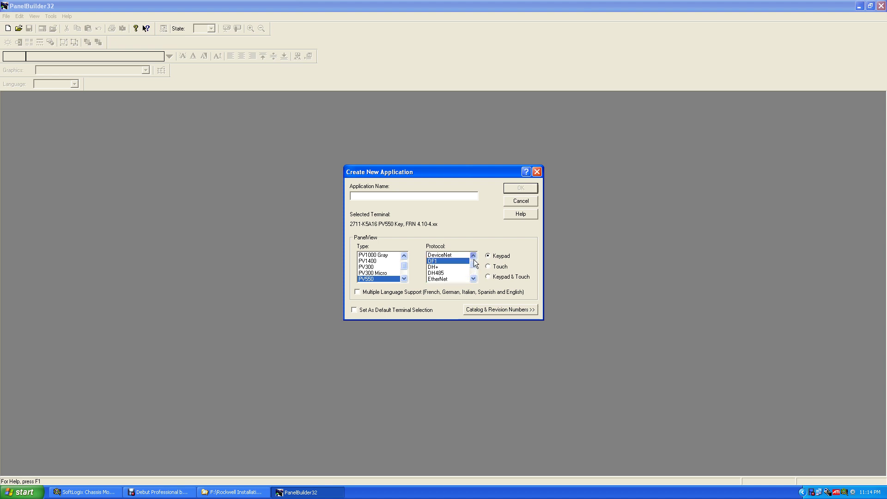
scroll(473, 259, "up", 1)
key("Up")
key("Up")
left_click(439, 260)
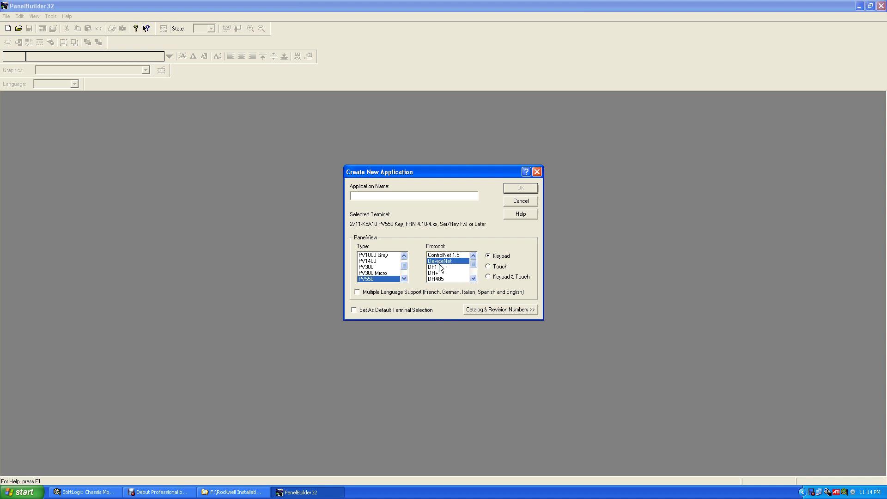
left_click(434, 270)
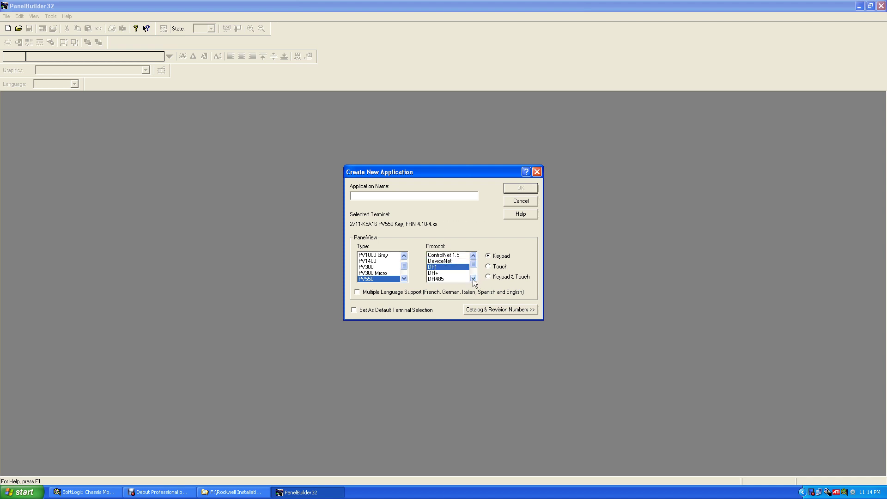
left_click(473, 278)
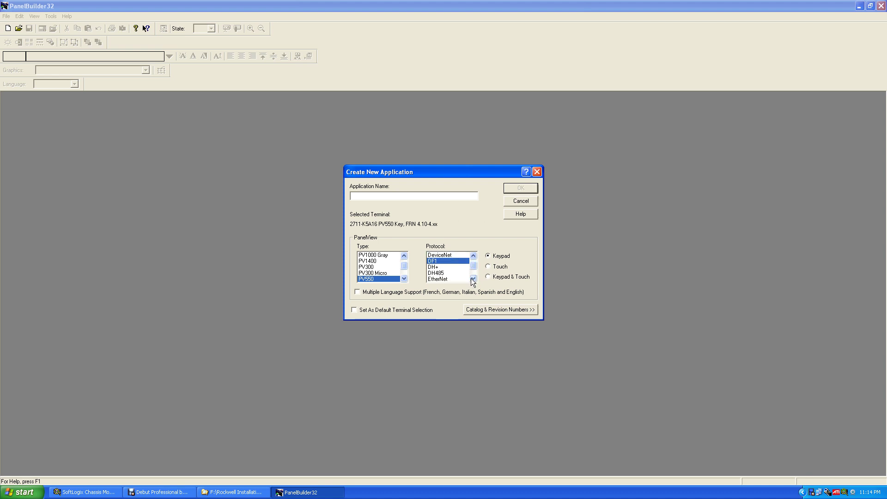
left_click(436, 273)
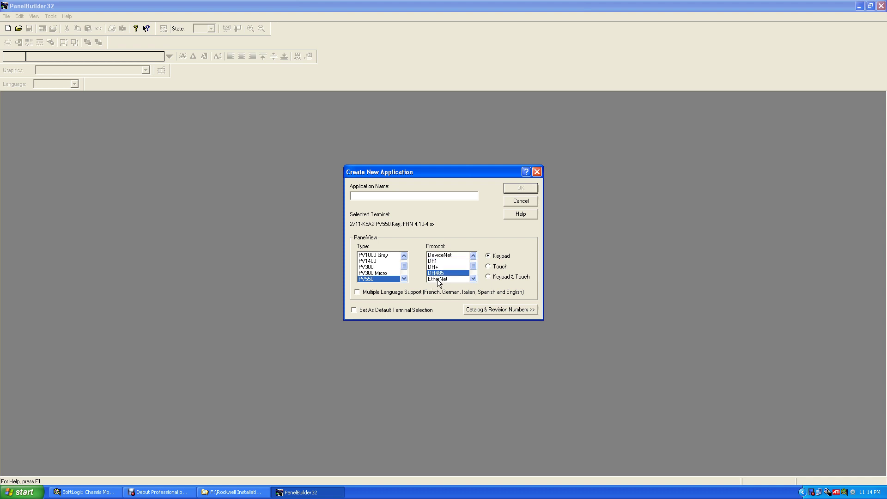
left_click(437, 279)
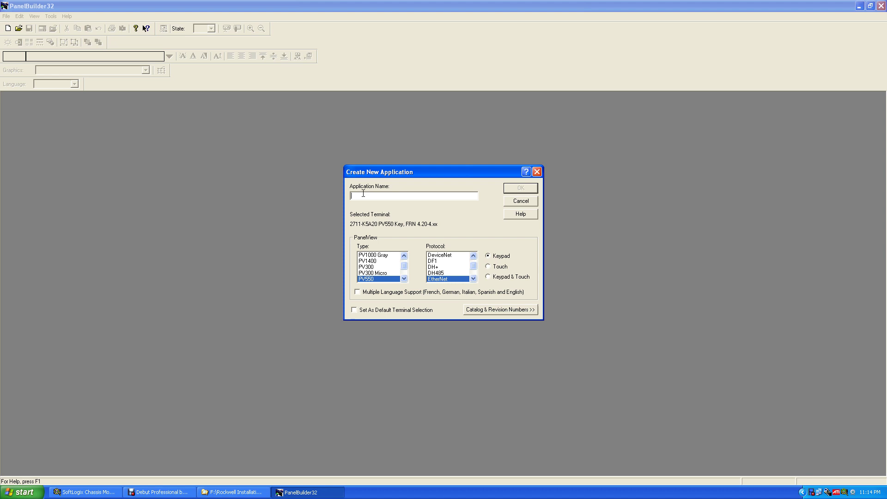
type("PV")
type("550")
type("0")
Create the PV550_Ethernet application and select 1 - Screen 1 in the application tree.
left_click(522, 189)
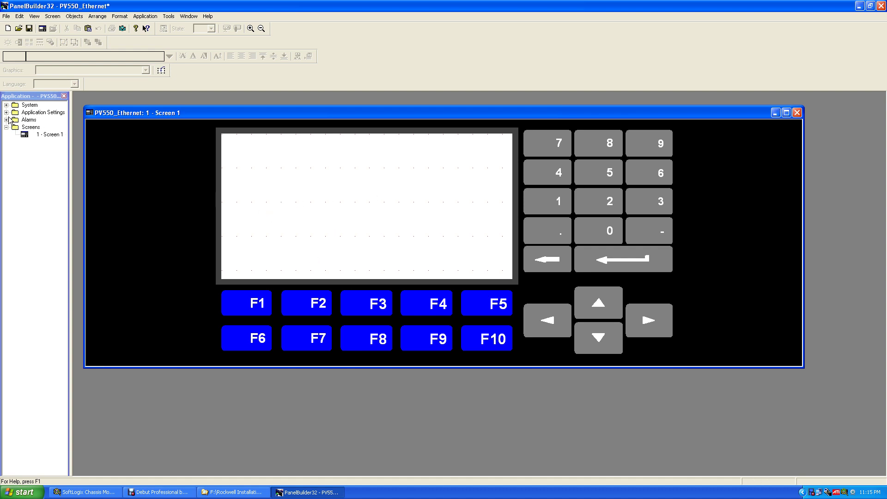
left_click(33, 135)
right_click(34, 135)
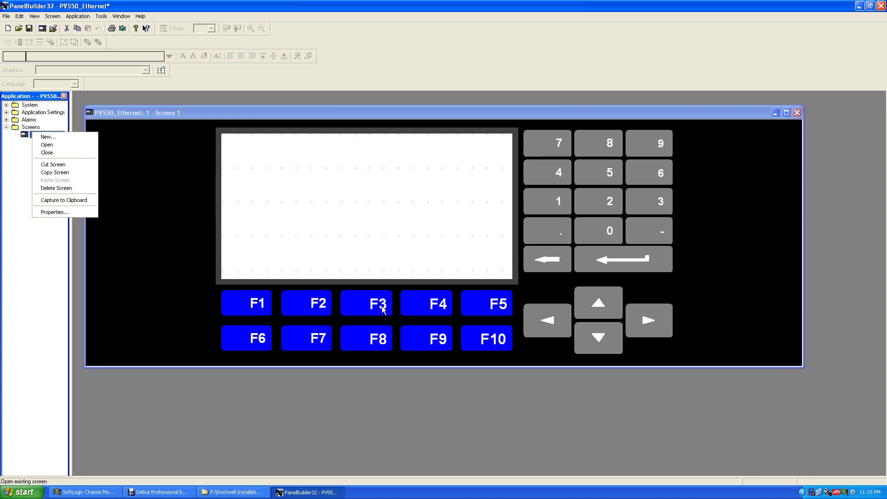
left_click(109, 100)
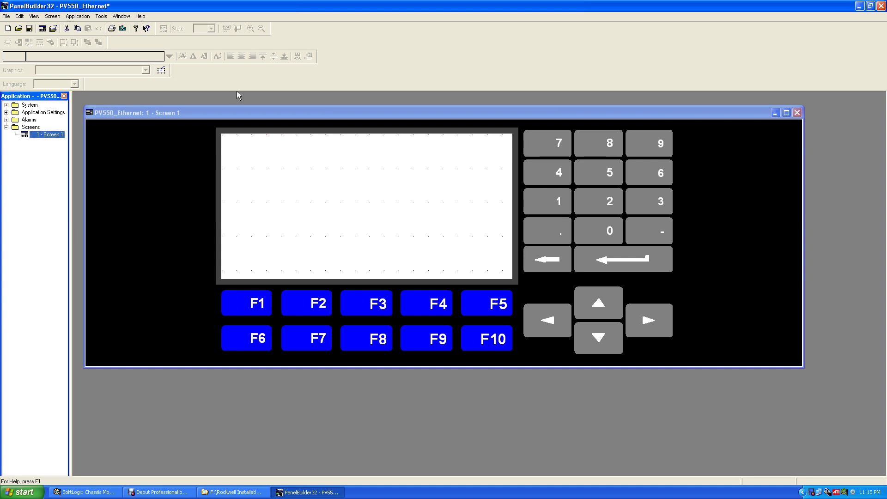